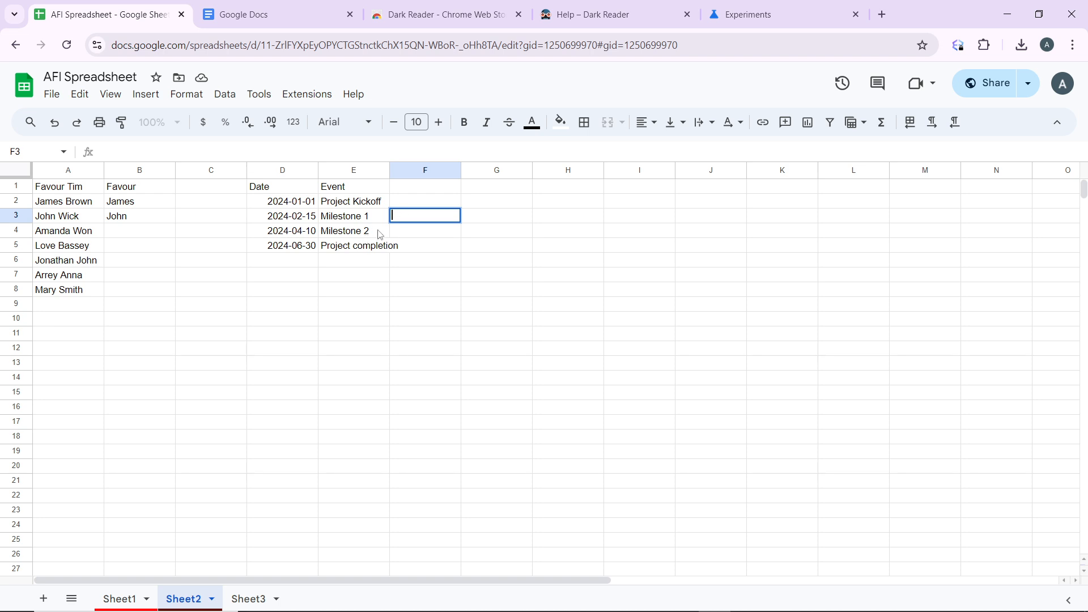
- Insert a chart from the Date and Event data in cells D1:E5
click(271, 181)
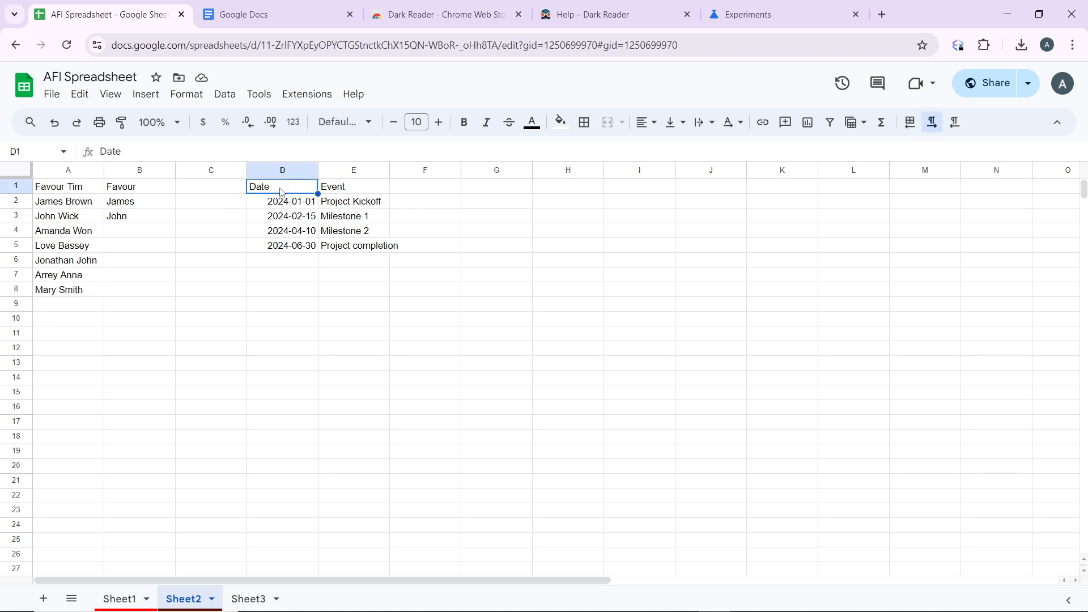
ctrl+click(280, 200)
ctrl+click(280, 214)
drag(281, 220, 282, 232)
ctrl+click(283, 233)
ctrl+click(284, 247)
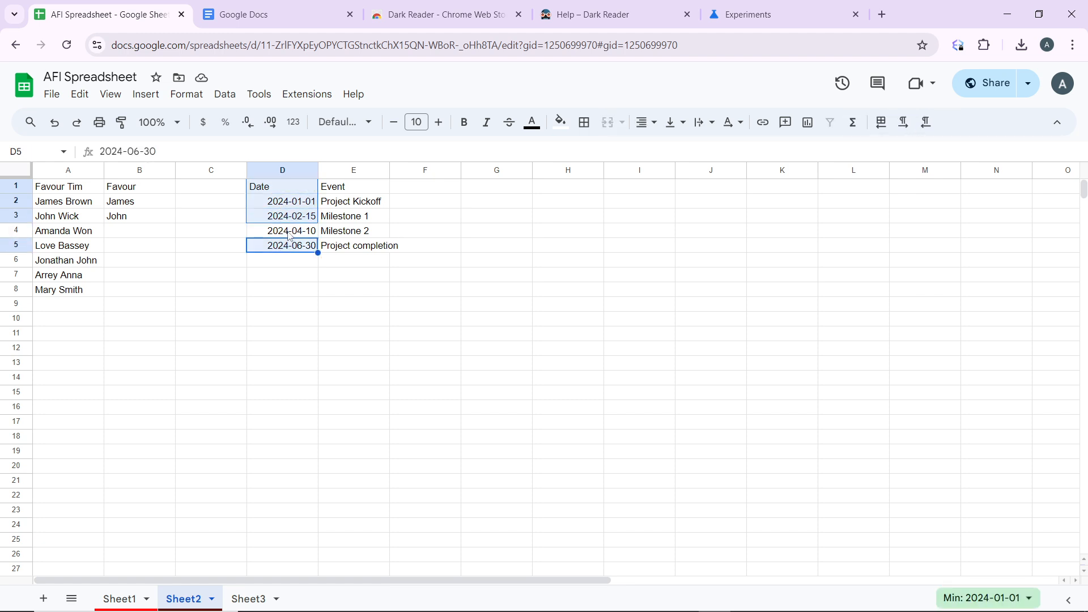
ctrl+click(287, 232)
ctrl+click(355, 189)
ctrl+click(355, 206)
ctrl+click(356, 219)
ctrl+click(355, 233)
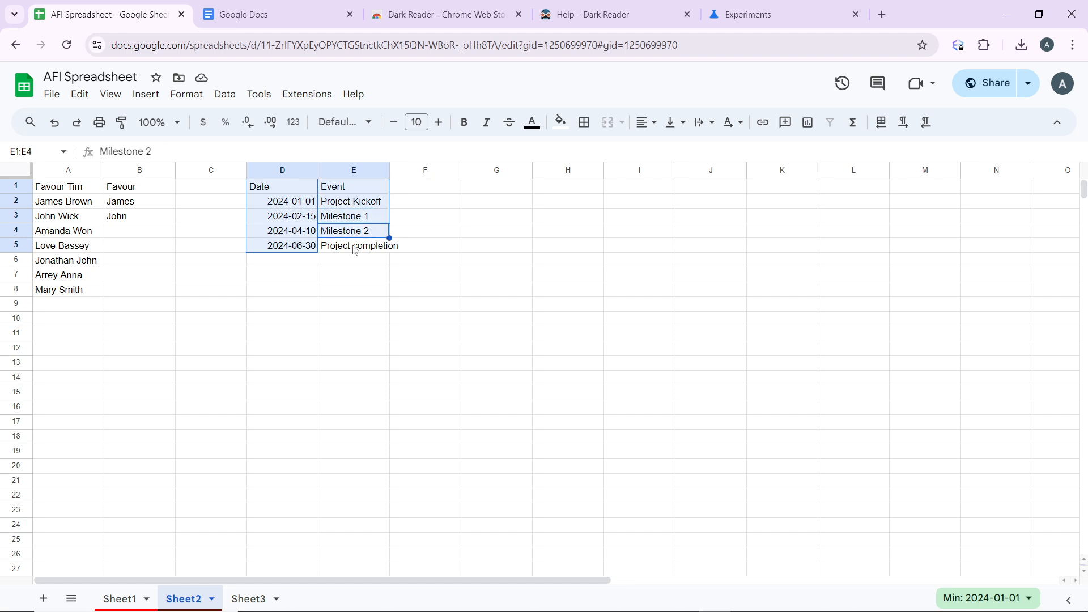
ctrl+click(356, 248)
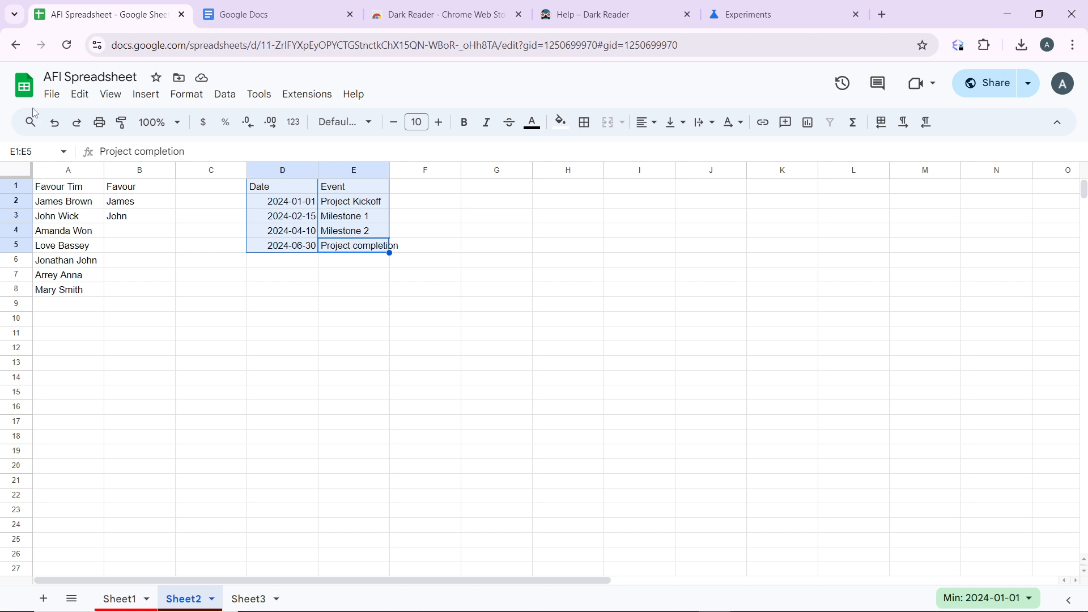
click(140, 102)
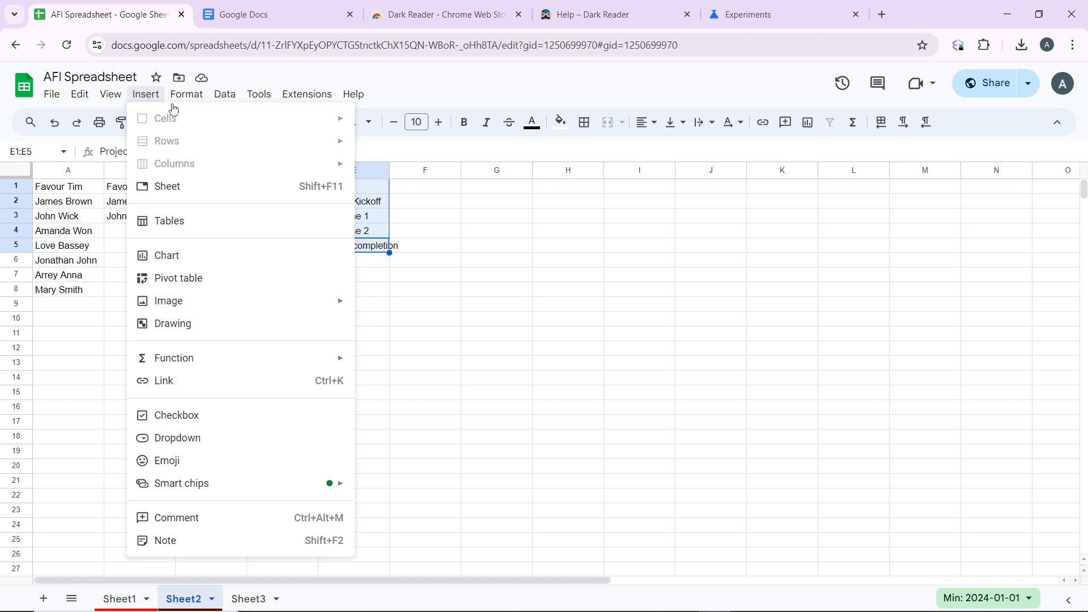
click(208, 258)
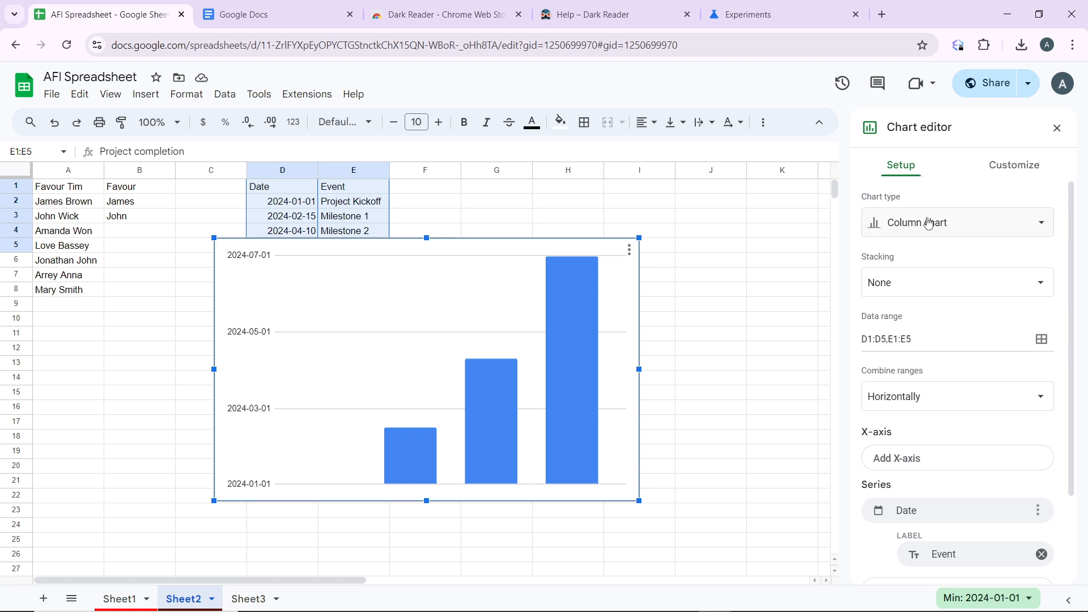
- Look through the chart types available for the new chart, from Line and Area down to Other
click(959, 228)
scroll(958, 397, down, 5)
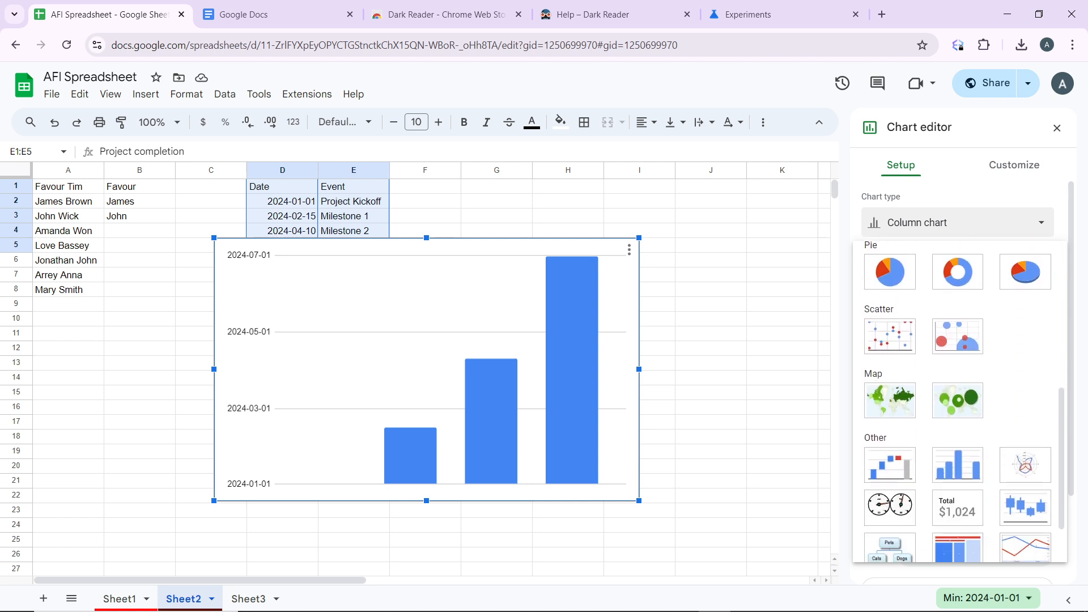
scroll(957, 397, down, 2)
scroll(957, 396, up, 7)
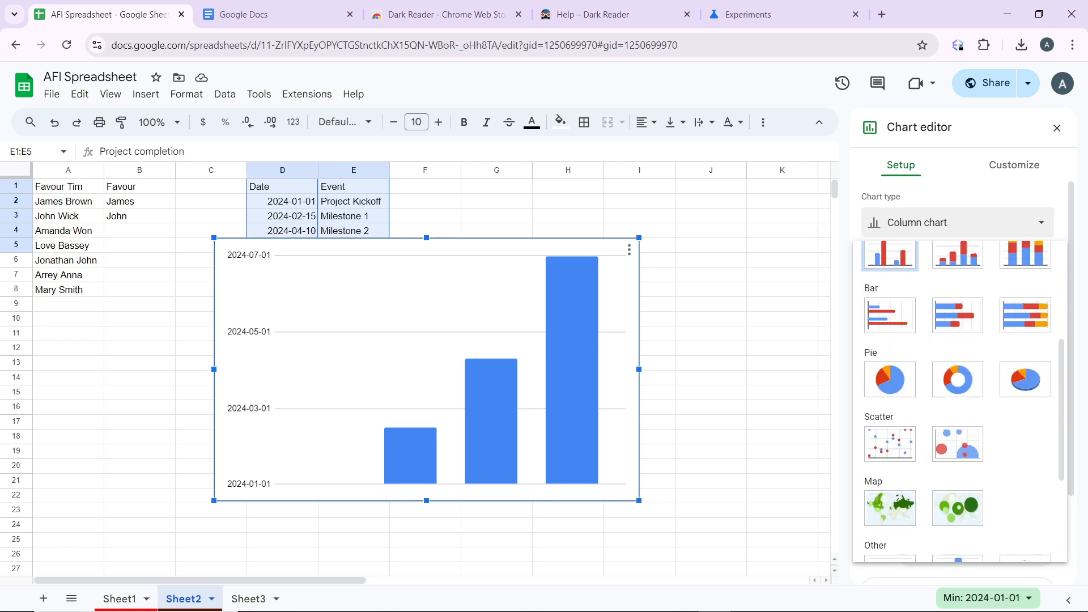
scroll(972, 440, down, 1)
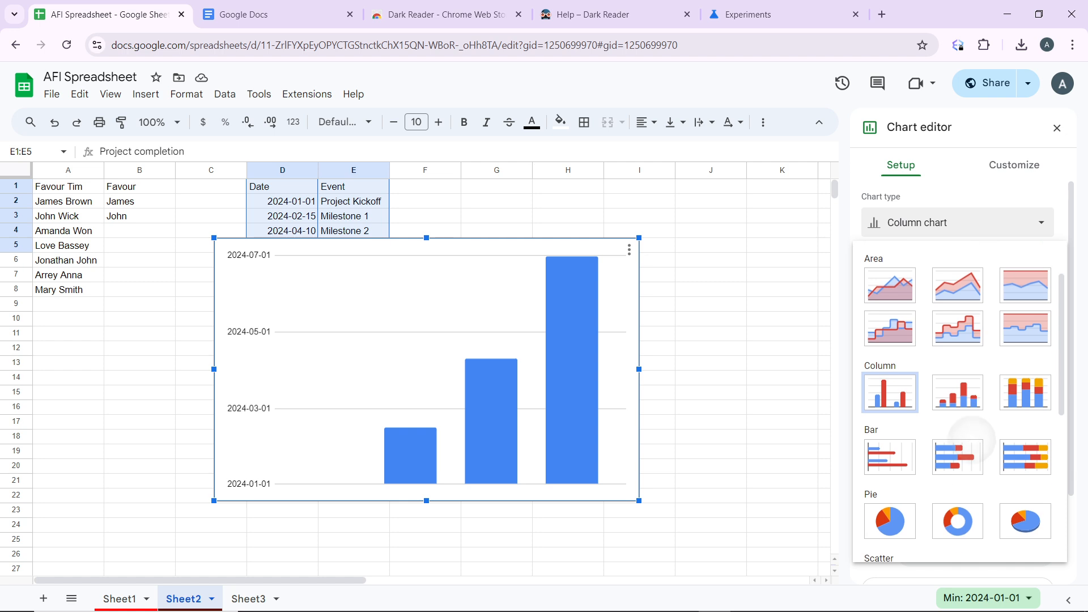
scroll(972, 440, down, 5)
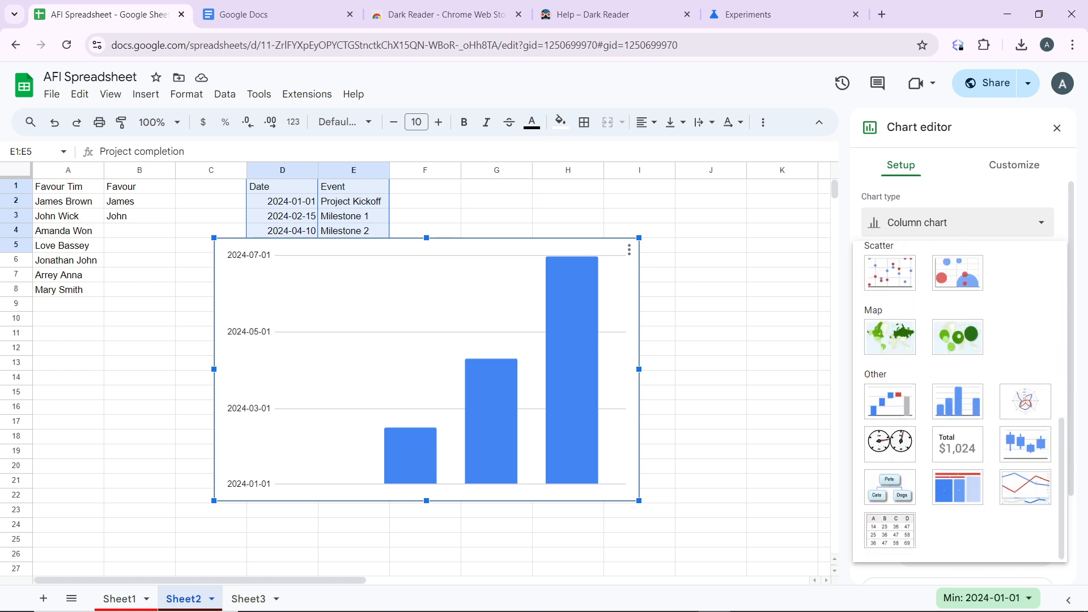
scroll(971, 440, up, 6)
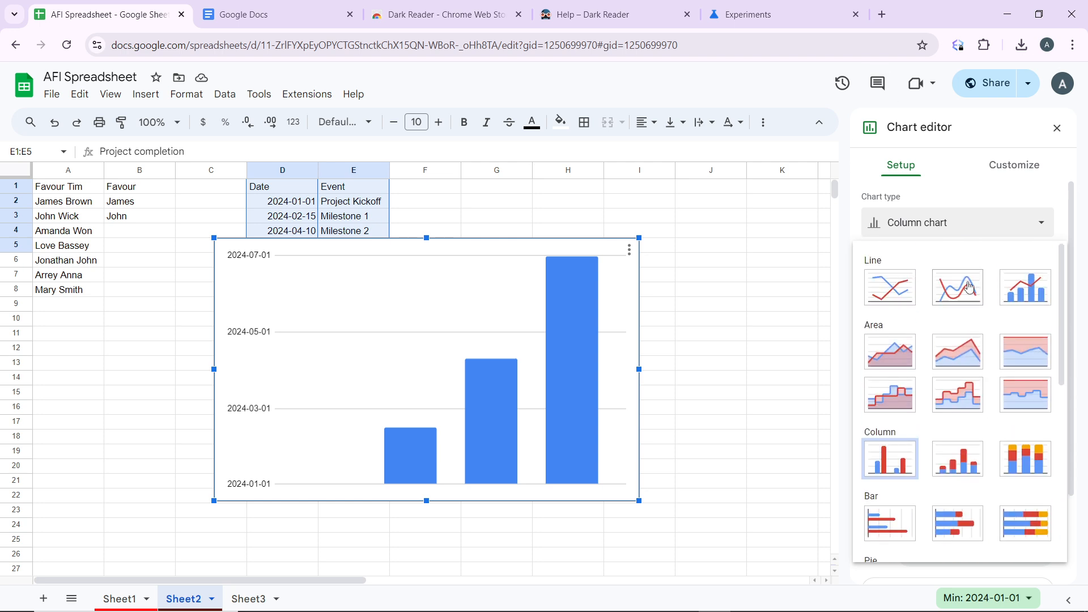
click(974, 225)
- Change the column chart to a standard, unstacked bar chart
click(975, 225)
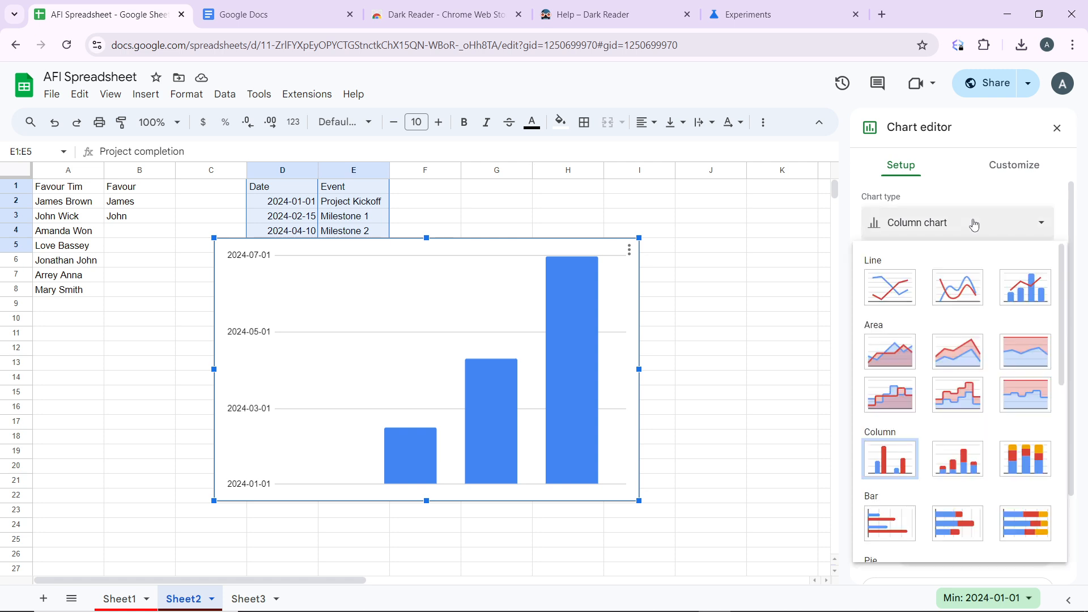
scroll(983, 391, down, 10)
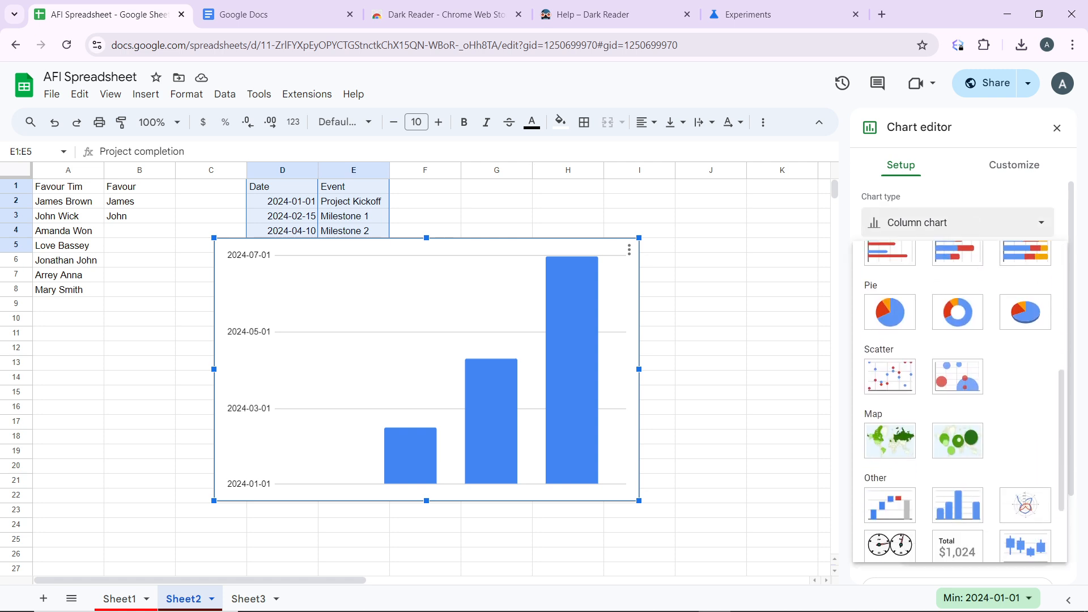
scroll(983, 390, down, 2)
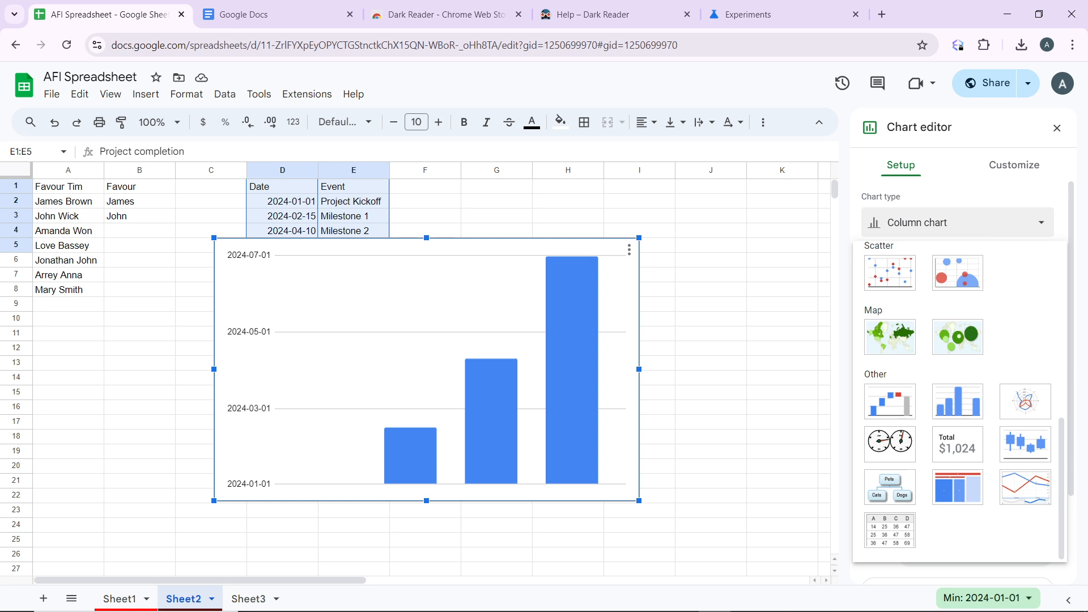
scroll(983, 391, up, 10)
scroll(982, 391, down, 2)
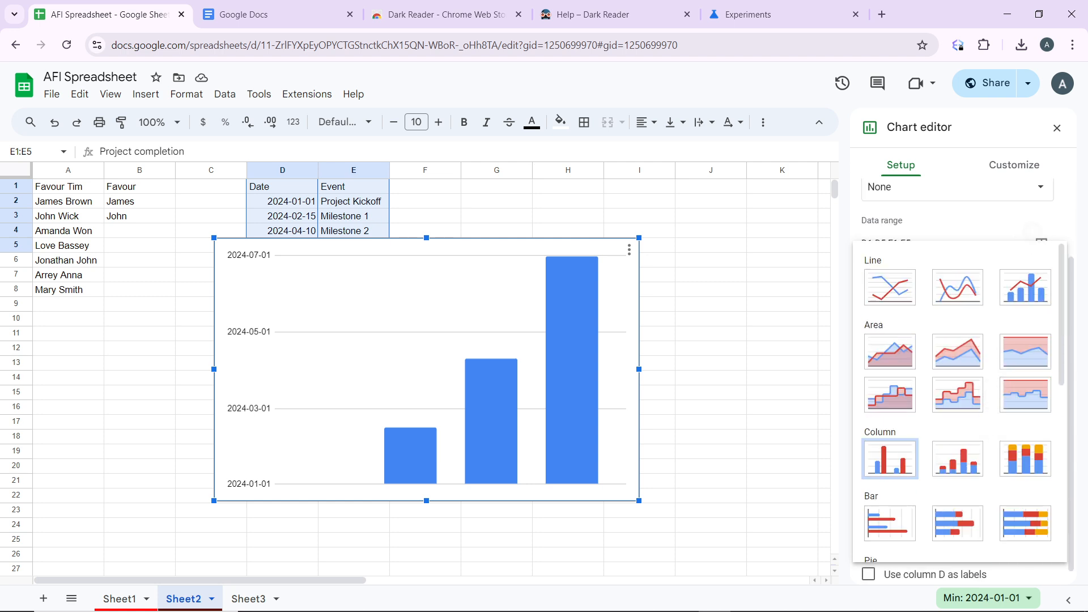
scroll(957, 346, down, 5)
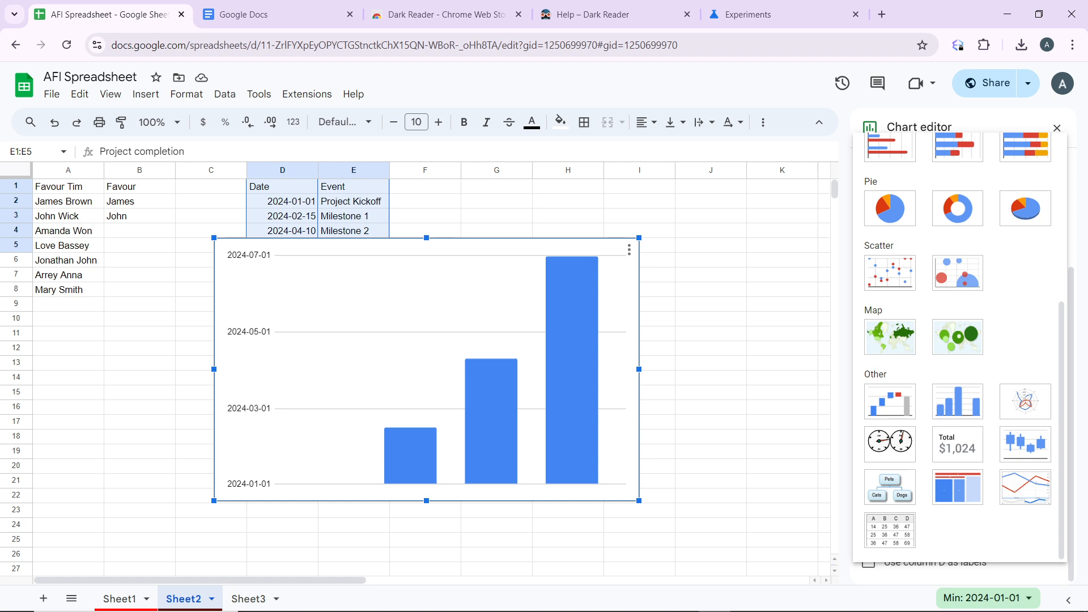
scroll(957, 346, up, 5)
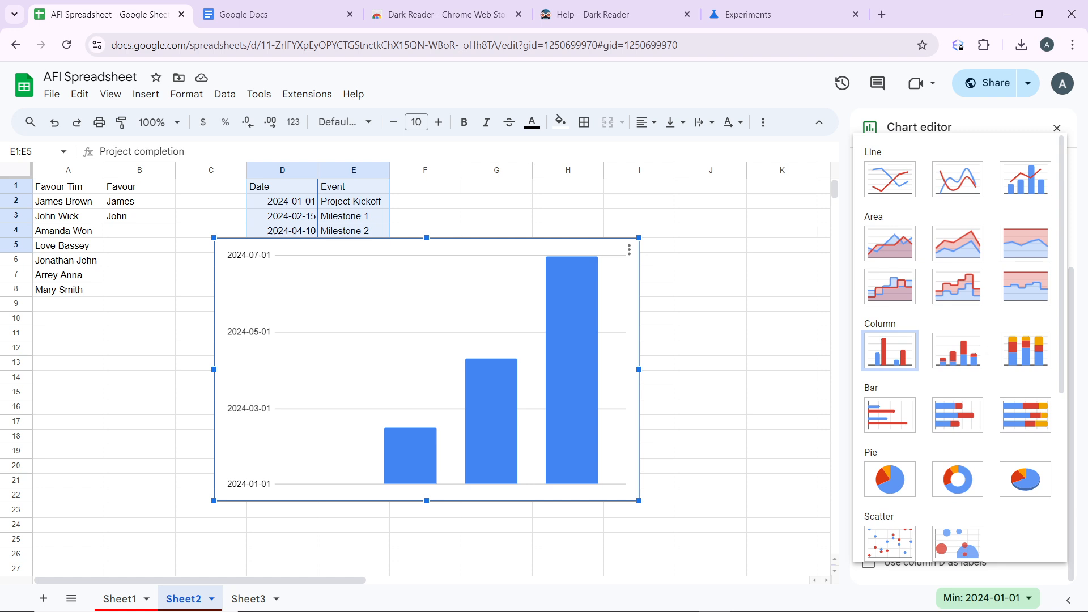
scroll(957, 345, down, 5)
scroll(1001, 340, up, 2)
scroll(1001, 340, down, 2)
scroll(1002, 340, up, 1)
scroll(1000, 339, up, 2)
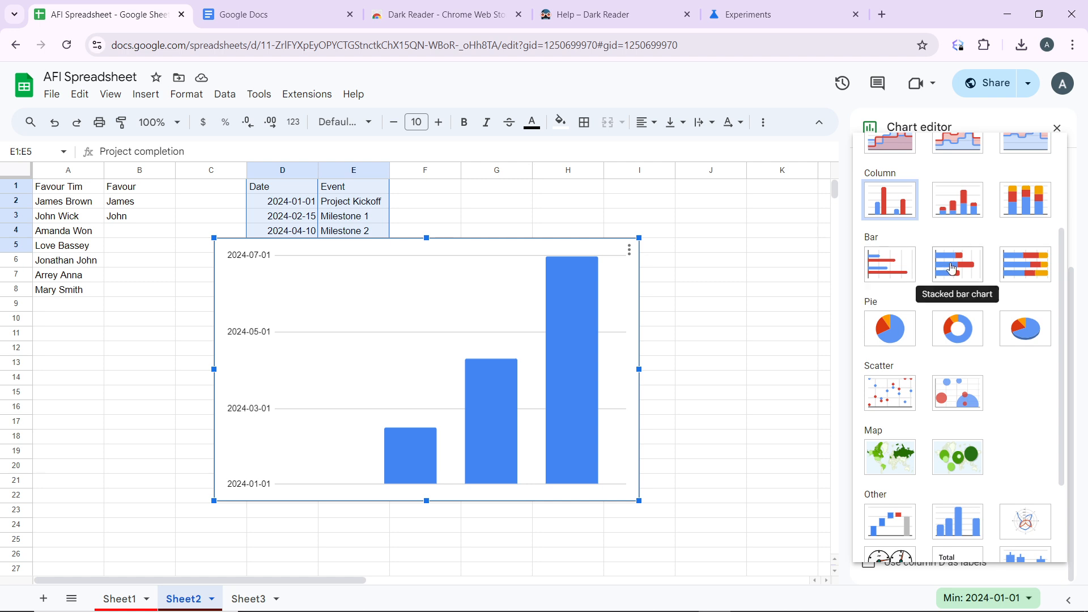
click(890, 271)
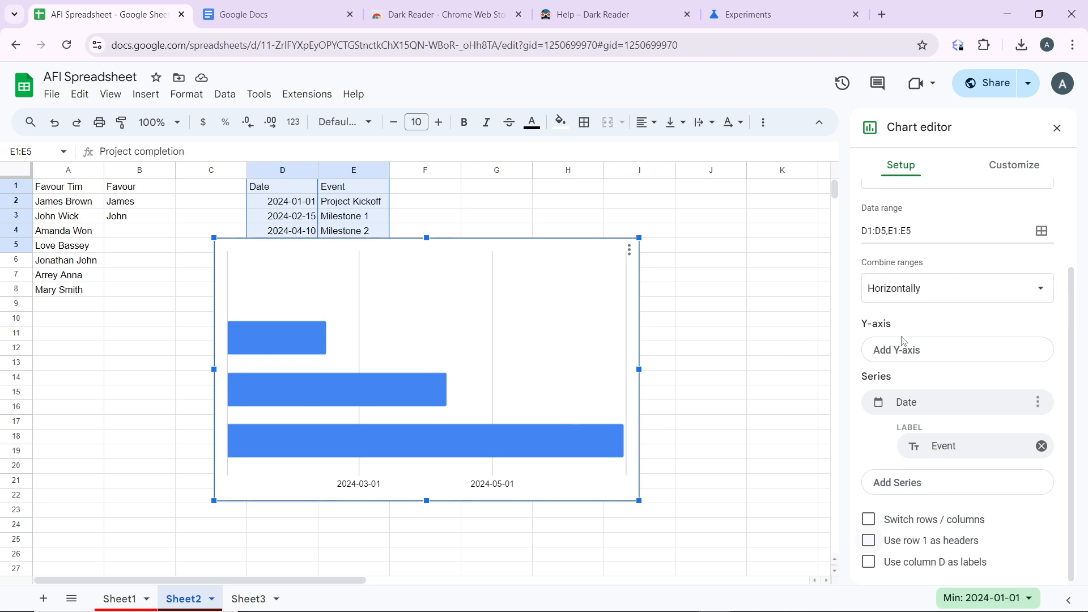
- Examine the bar chart's customization options for chart style, series, horizontal axis and vertical axis
click(1018, 168)
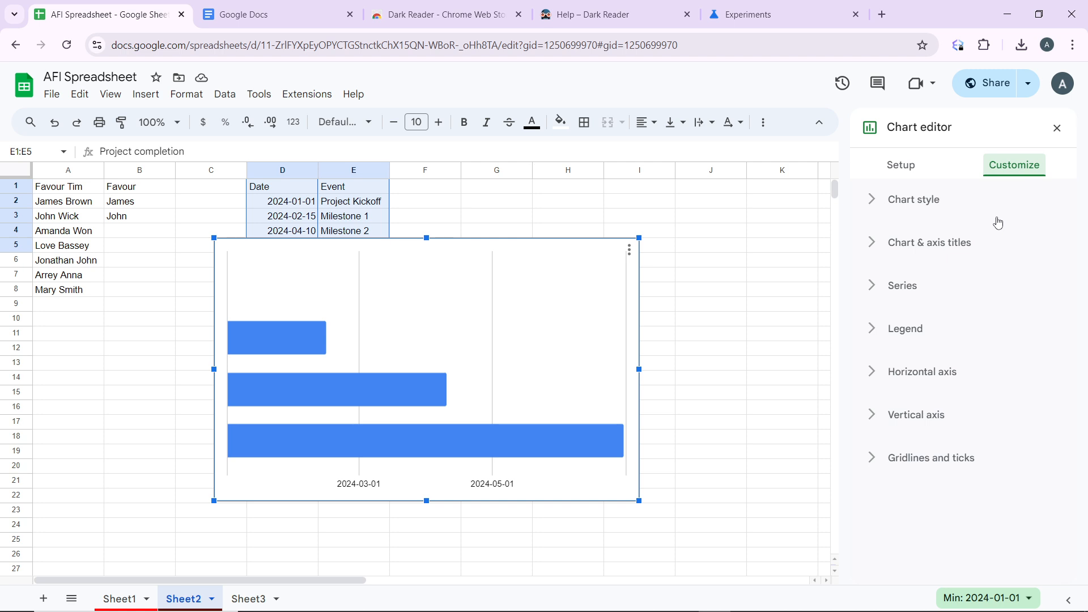
click(955, 208)
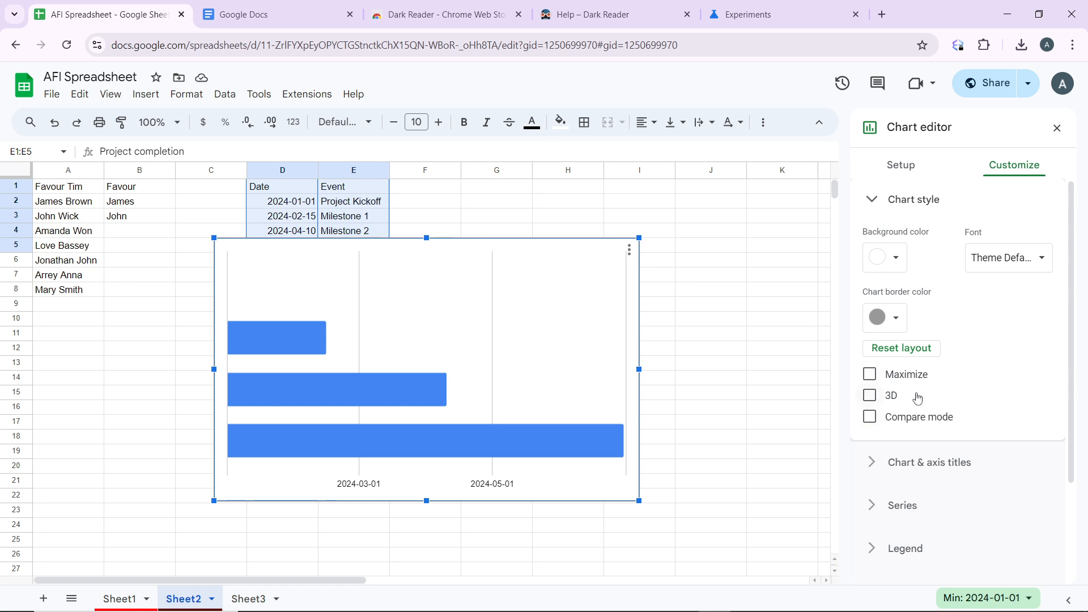
click(871, 205)
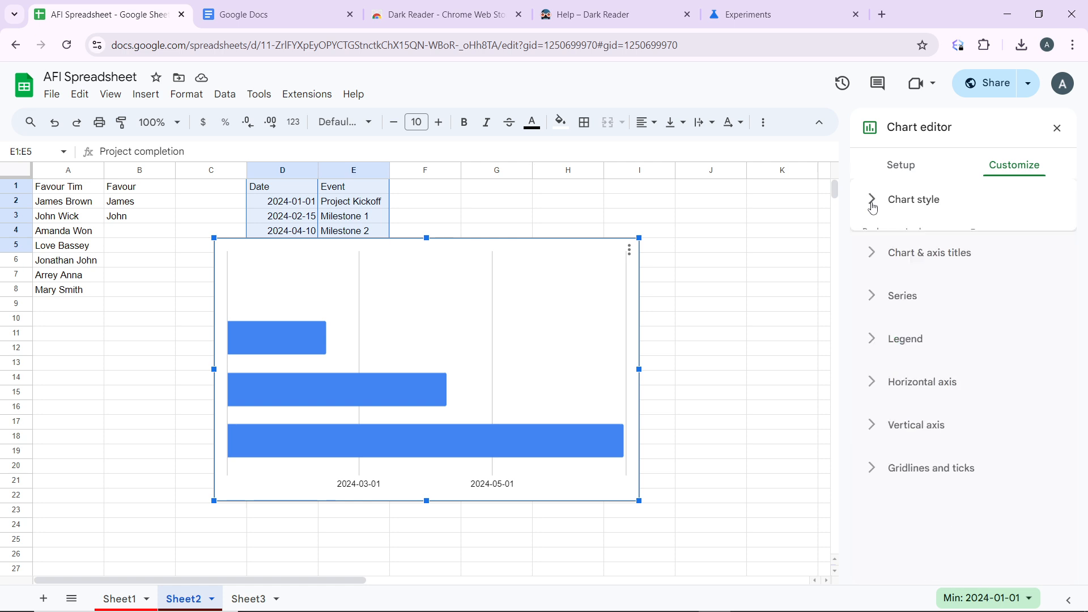
click(900, 287)
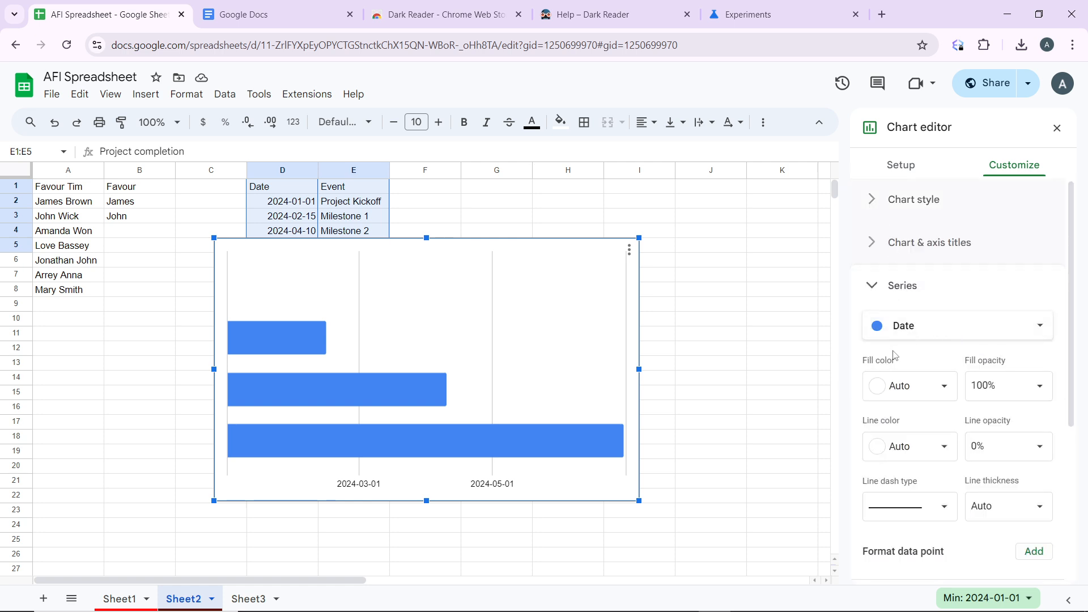
click(888, 290)
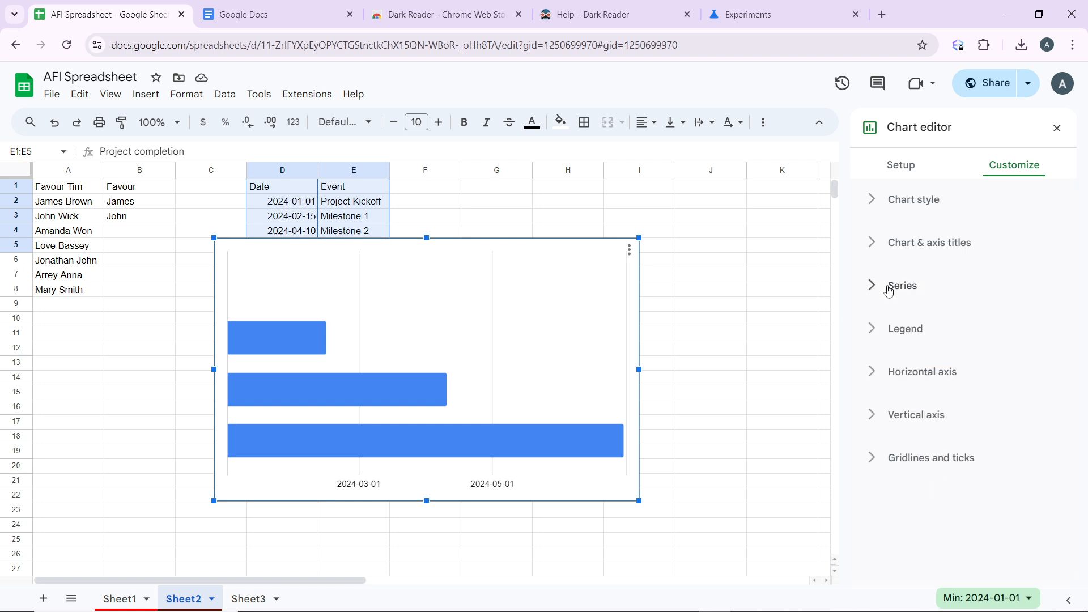
click(930, 376)
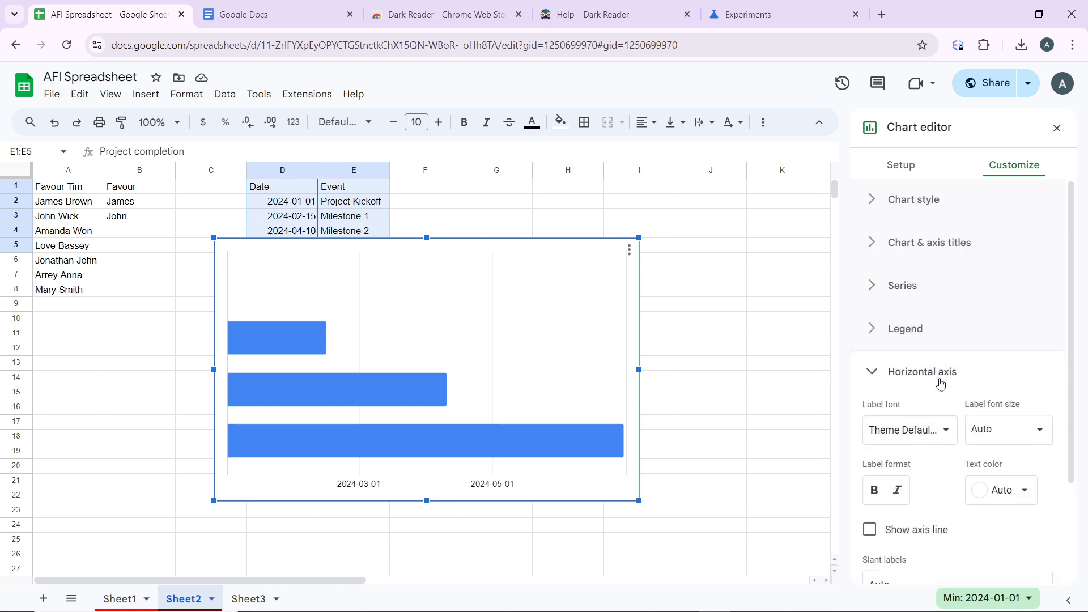
click(938, 379)
click(924, 417)
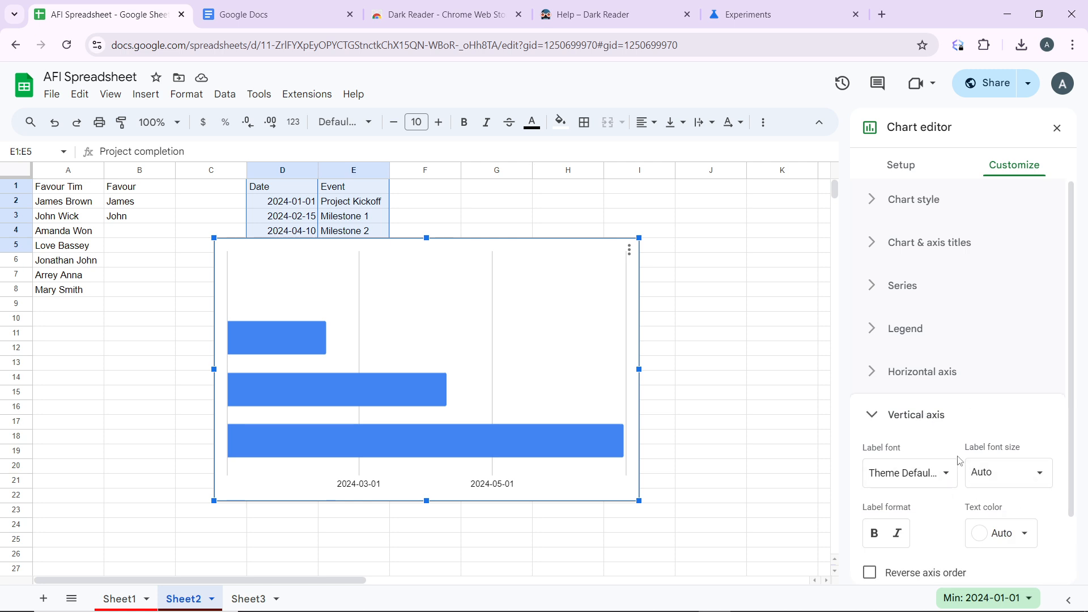
click(951, 418)
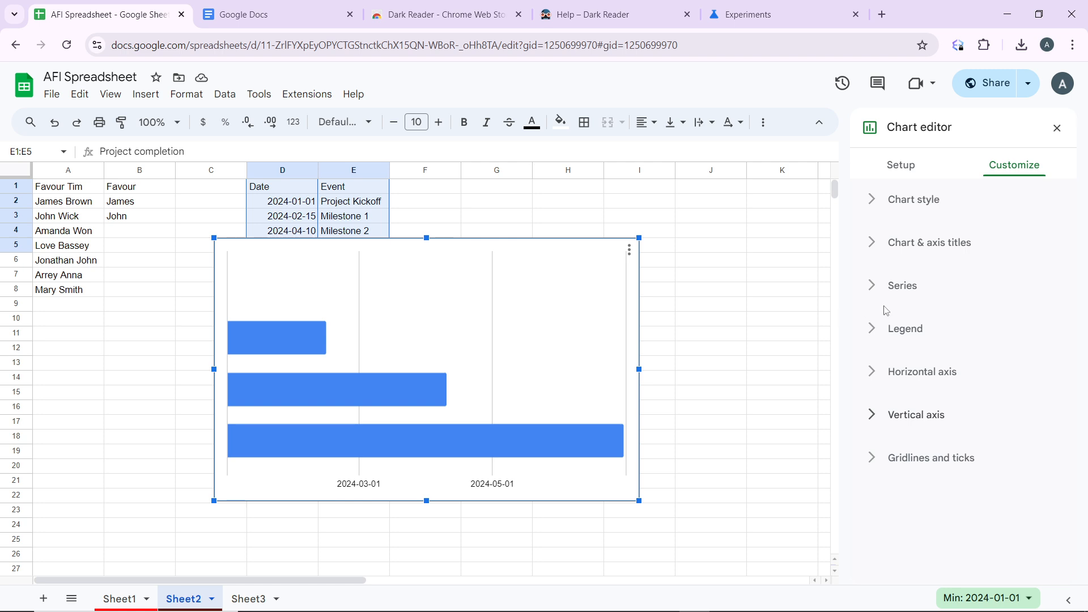
- Change the chart type to Stacked bar chart and close the chart editor
click(912, 177)
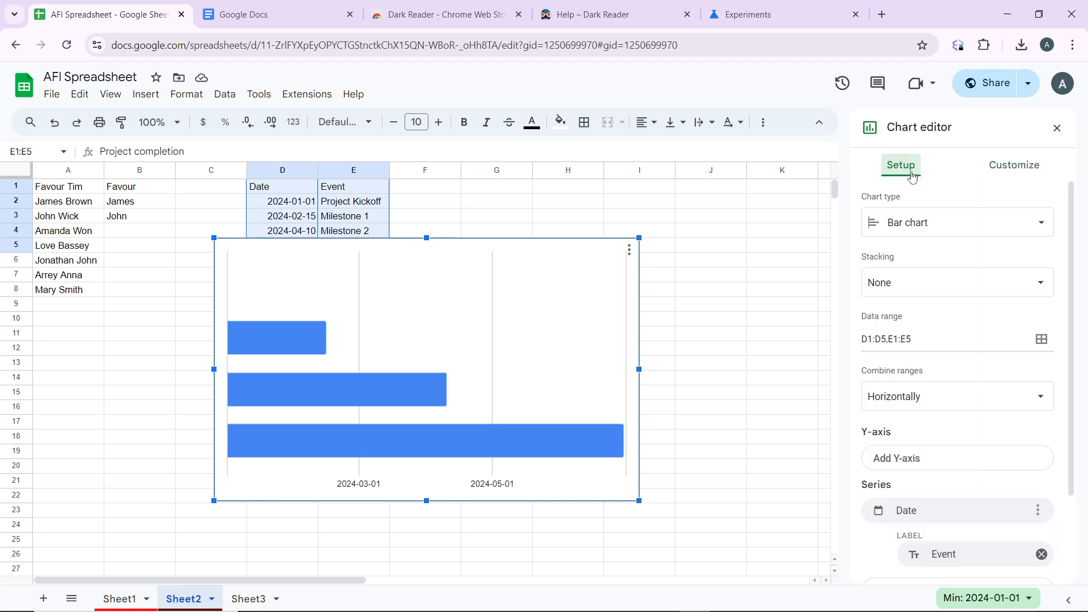
scroll(906, 510, down, 2)
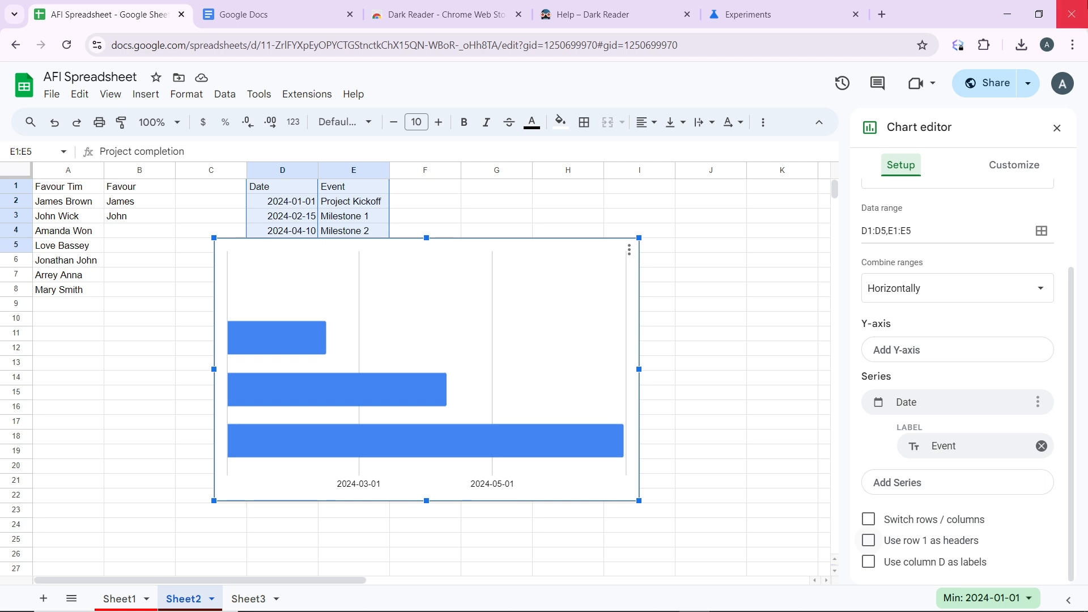
scroll(935, 227, up, 2)
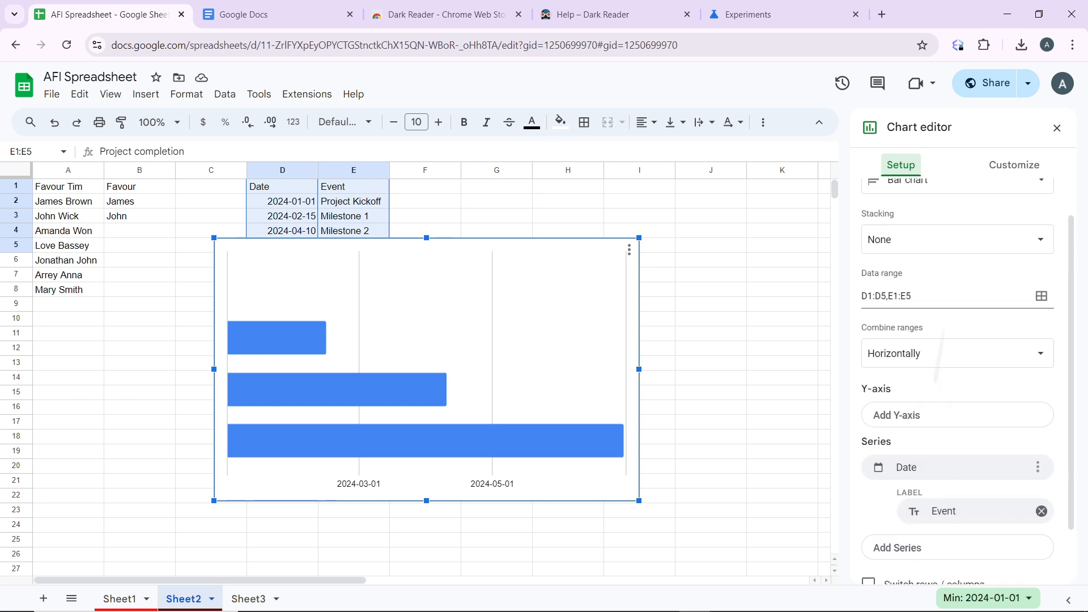
click(973, 220)
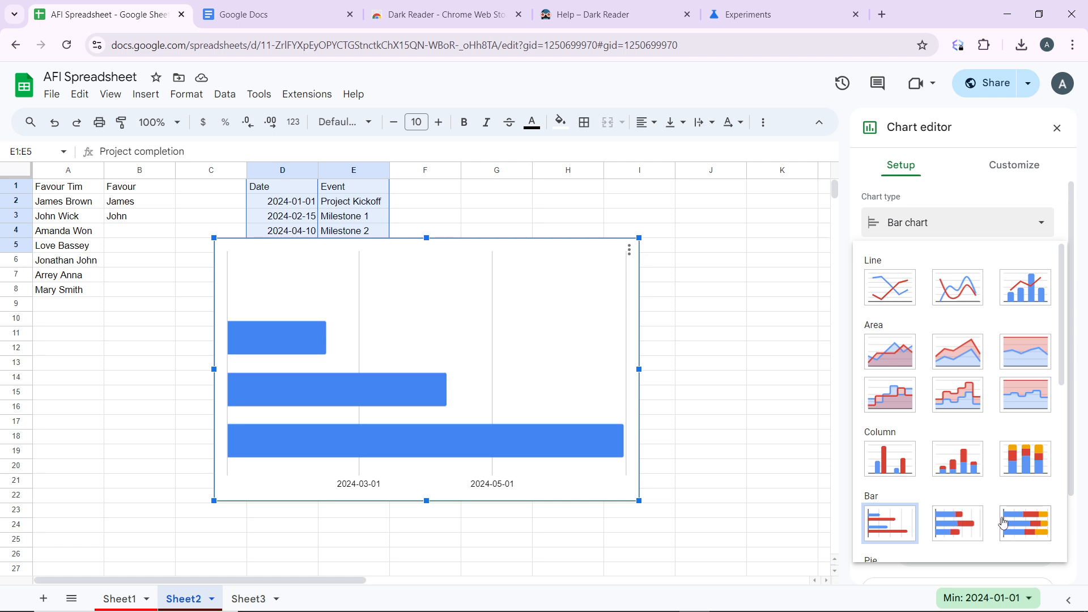
click(962, 524)
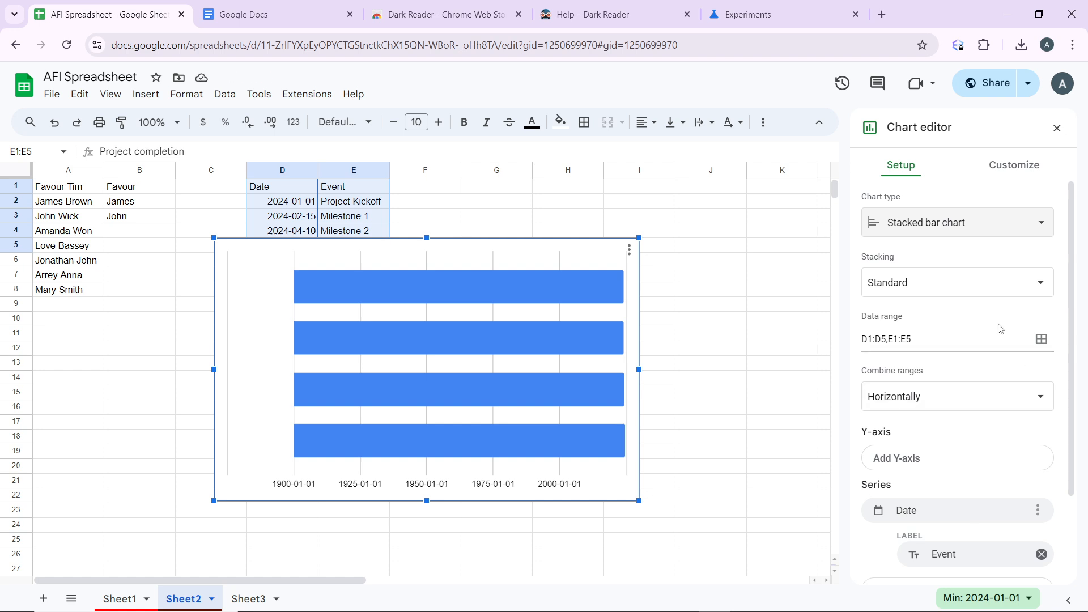
click(1015, 169)
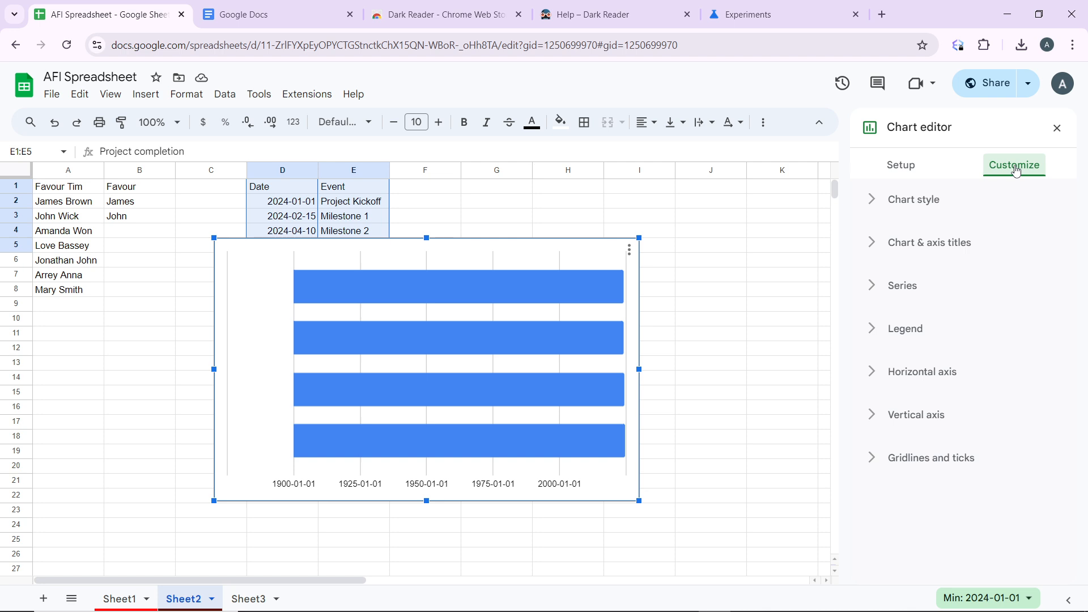
click(1057, 129)
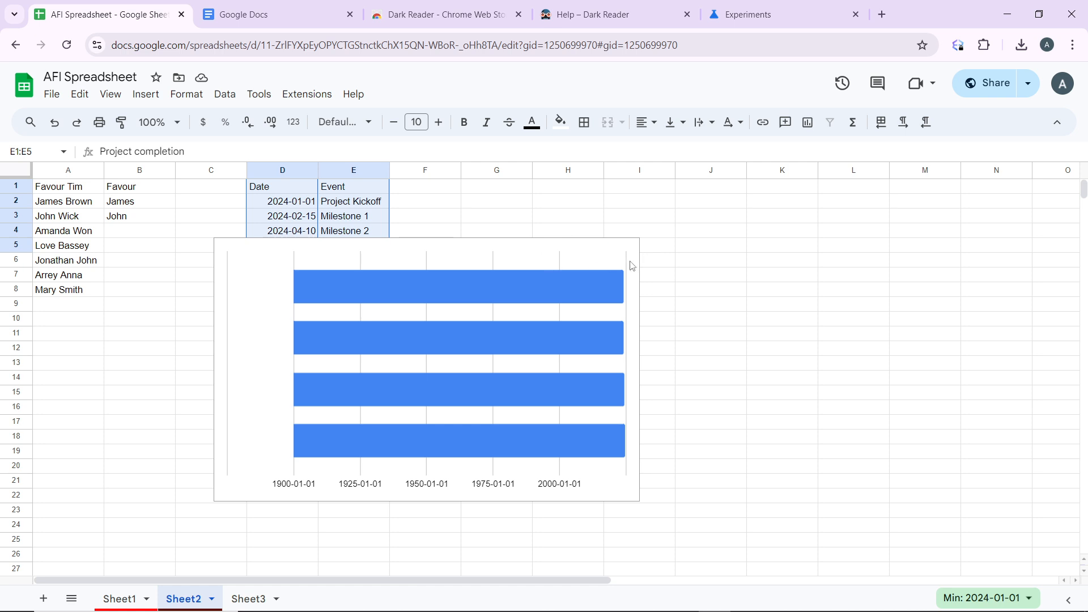
- Delete the stacked bar chart from Sheet2
click(548, 269)
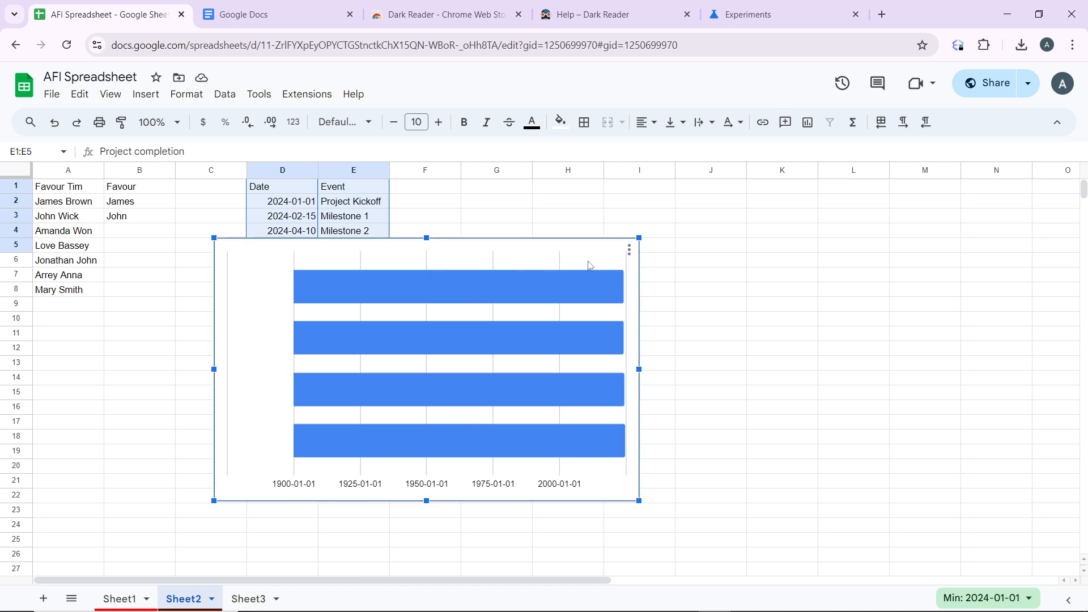
click(628, 251)
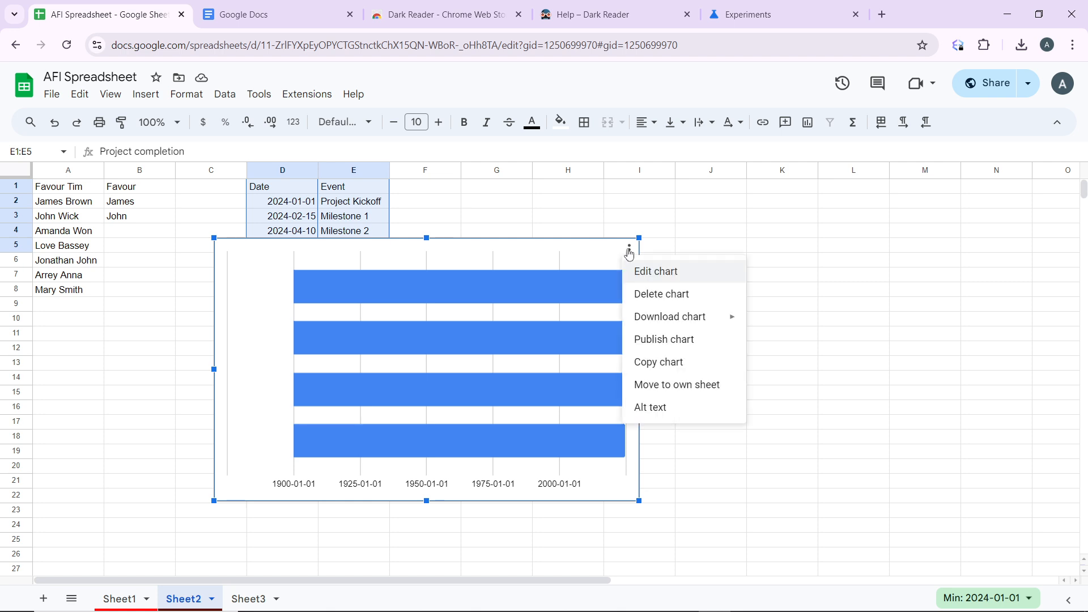
click(647, 295)
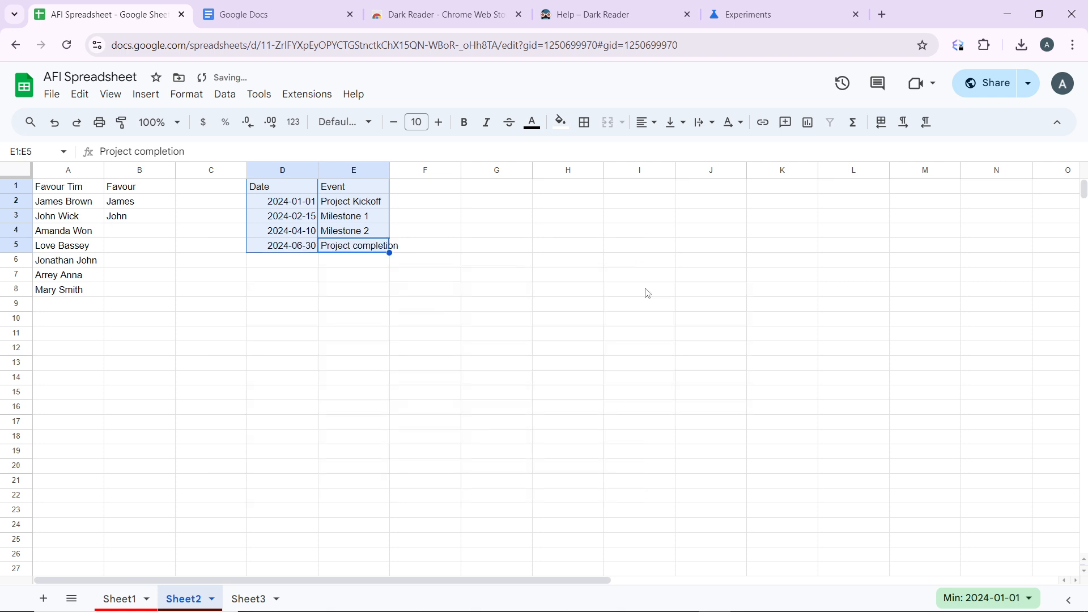